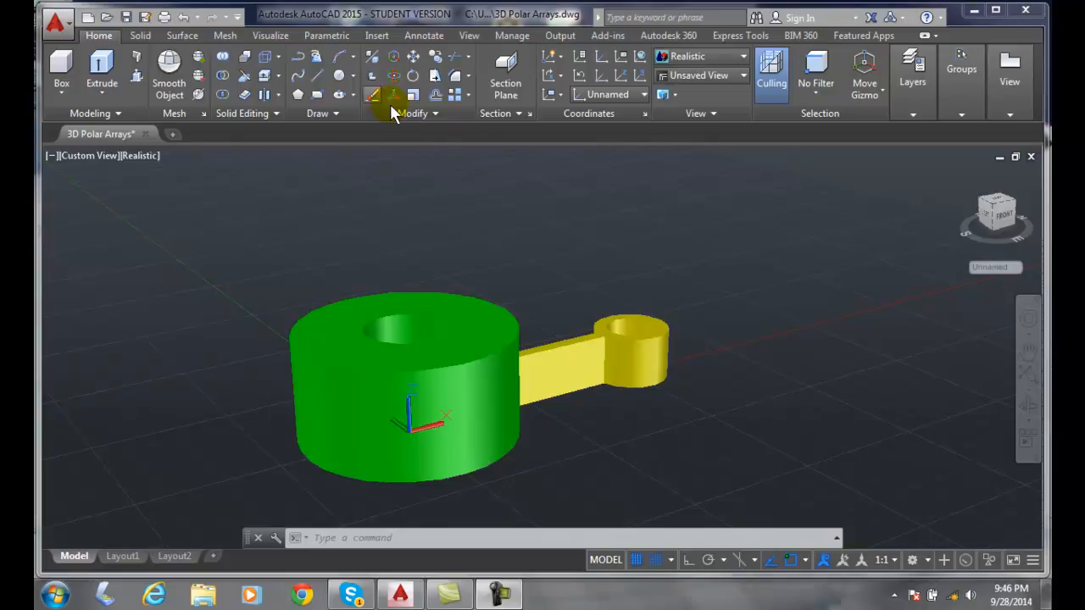
- Start a polar array of the yellow arm around the centre of the green cylinder's top hole
{"action": "left_click", "coordinate": [471, 95]}
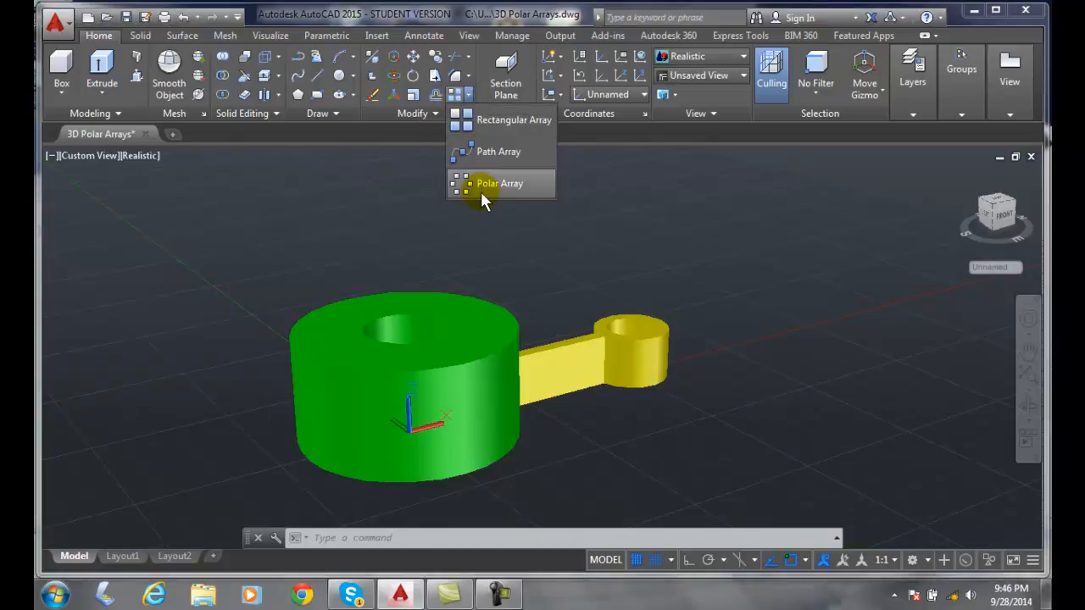
{"action": "left_click", "coordinate": [481, 184]}
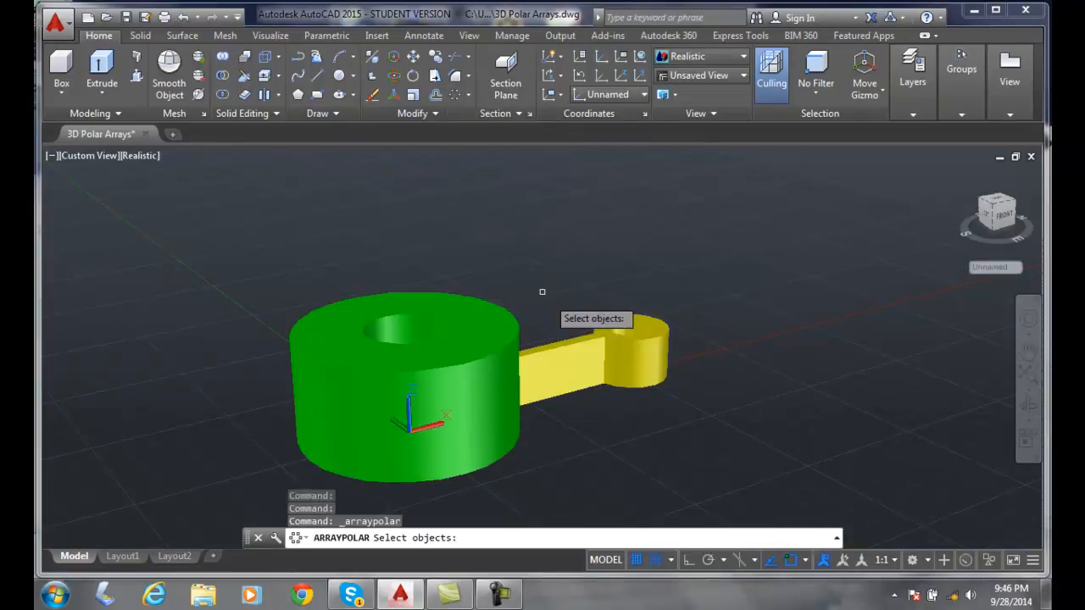
{"action": "left_click", "coordinate": [610, 340]}
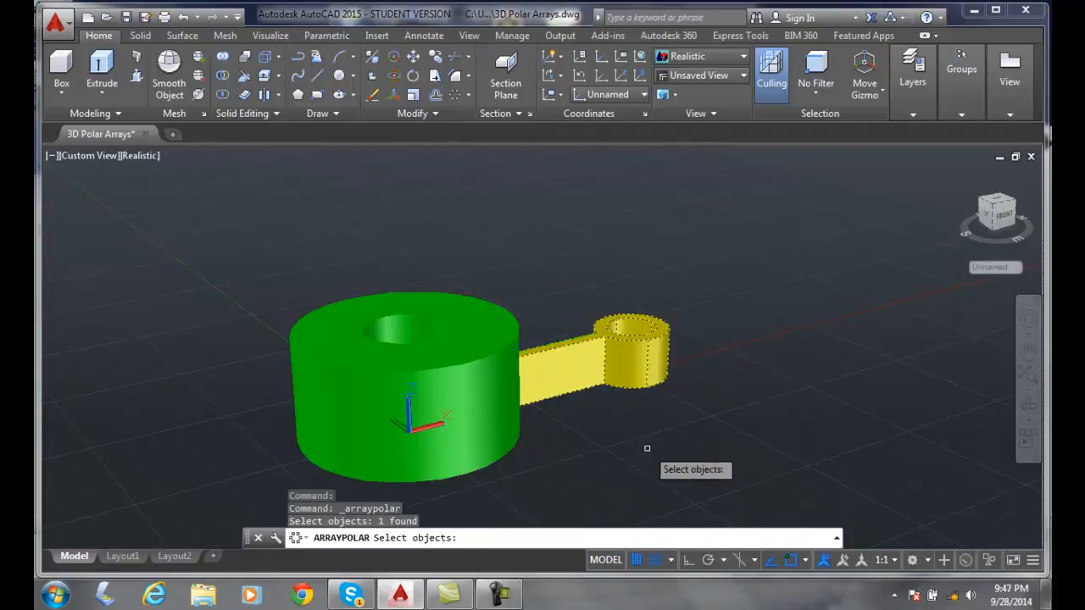
{"action": "key", "text": "Return"}
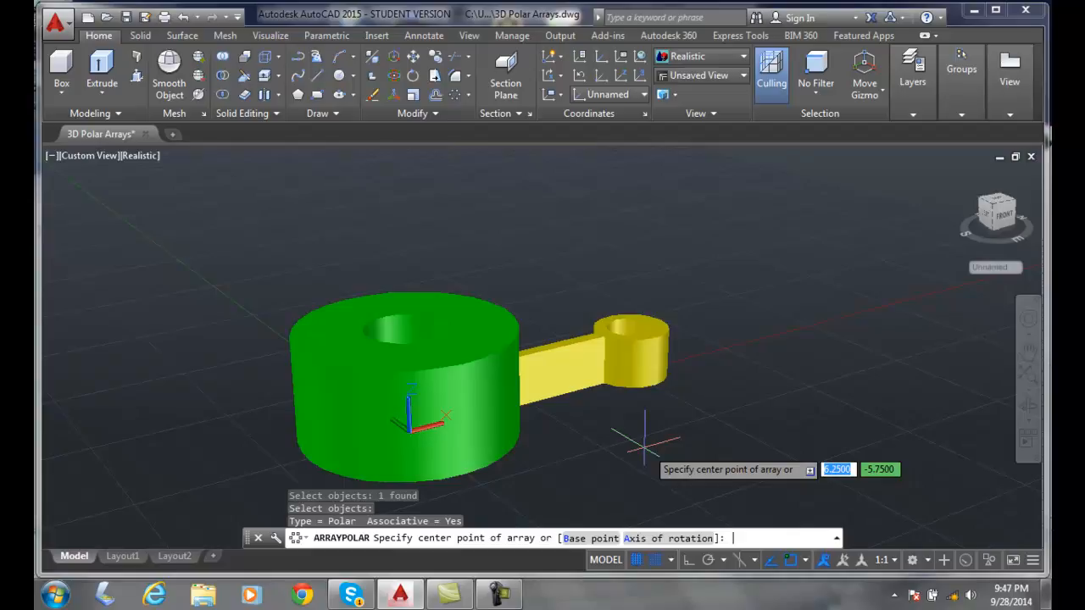
{"action": "left_click", "coordinate": [405, 326]}
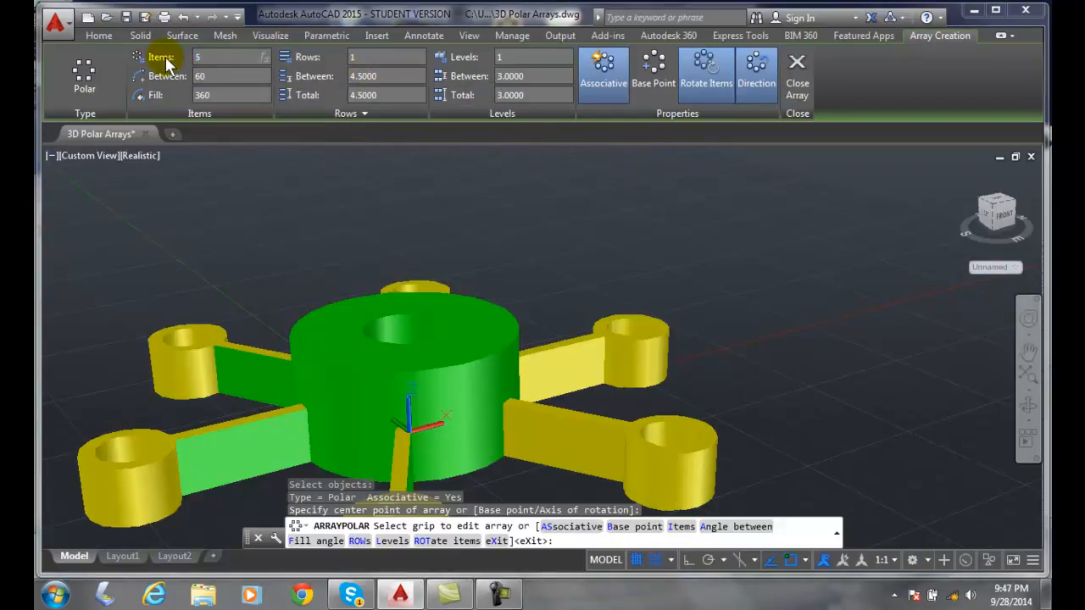
- Set the polar array to 5 items over a 360-degree fill and finish creating it
{"action": "left_click", "coordinate": [385, 57]}
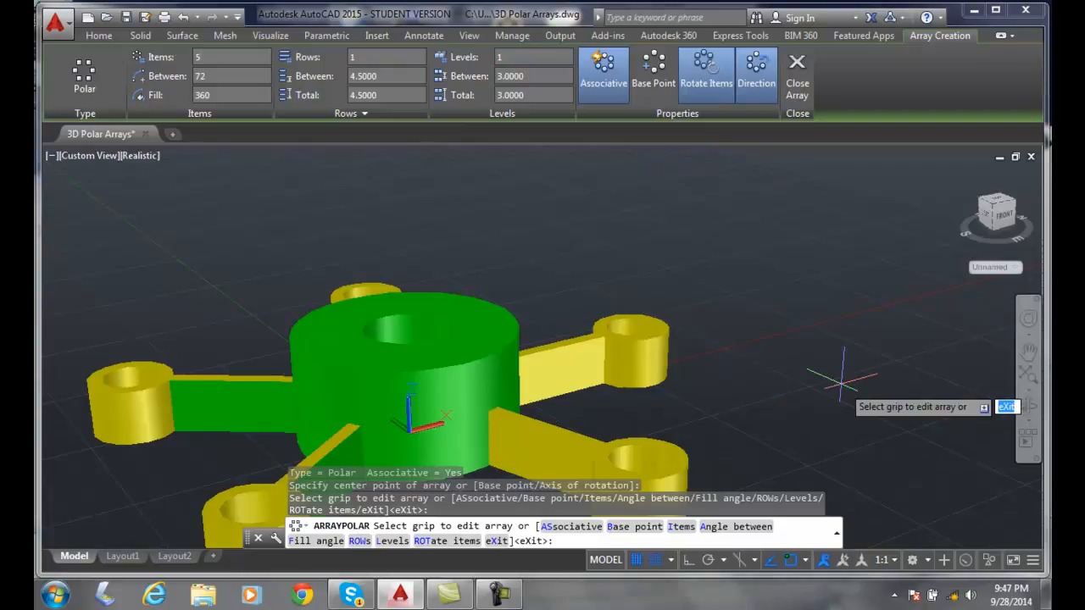
{"action": "scroll", "coordinate": [840, 383], "scroll_direction": "down", "scroll_amount": 2}
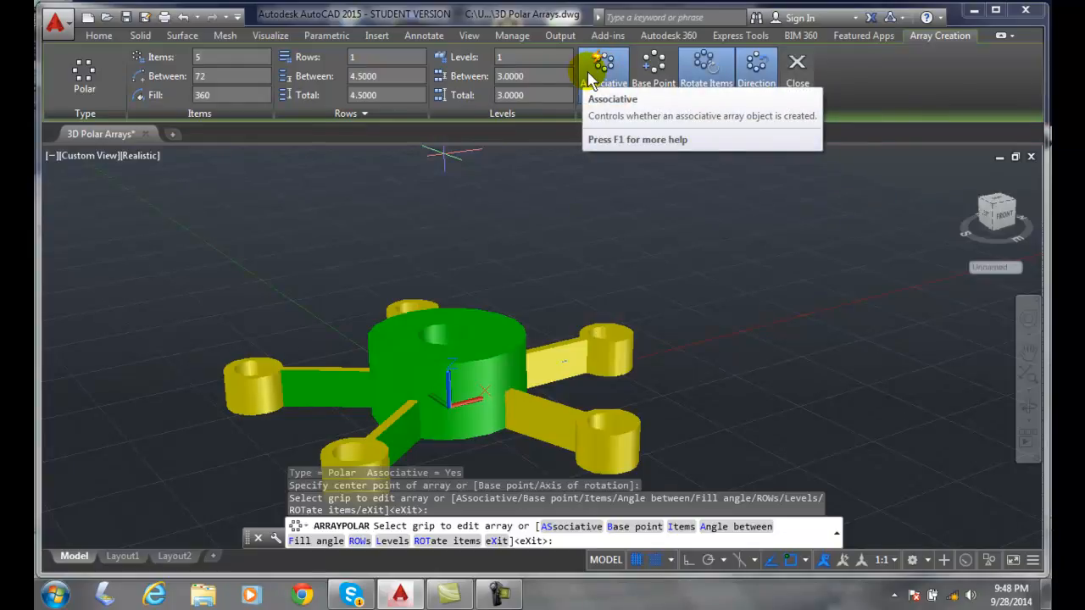
{"action": "left_click", "coordinate": [796, 73]}
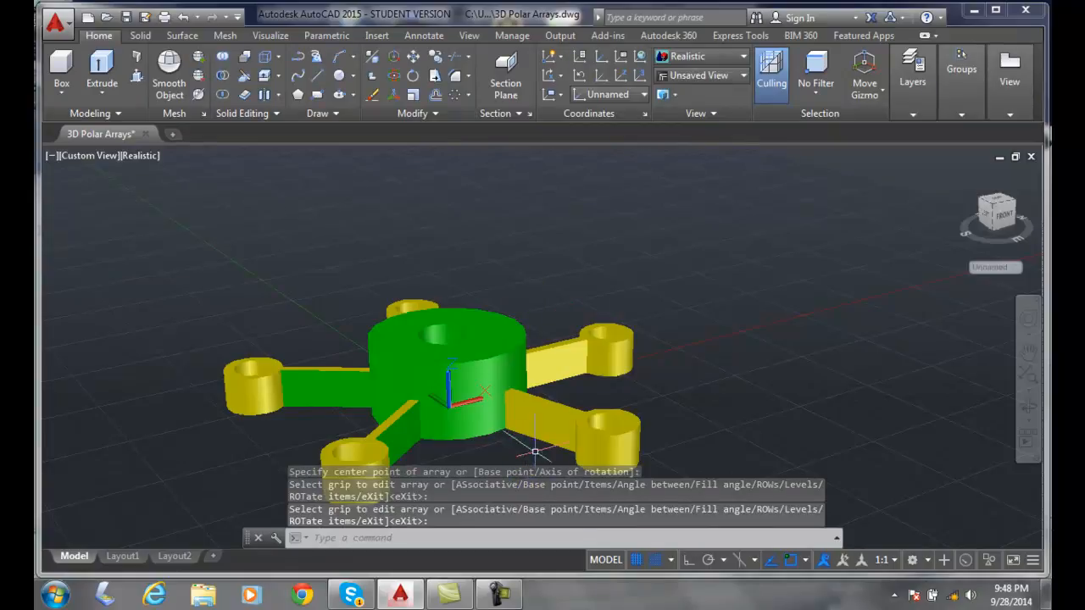
- Select the polar array of arms and set its level count to 2
{"action": "left_click", "coordinate": [572, 413]}
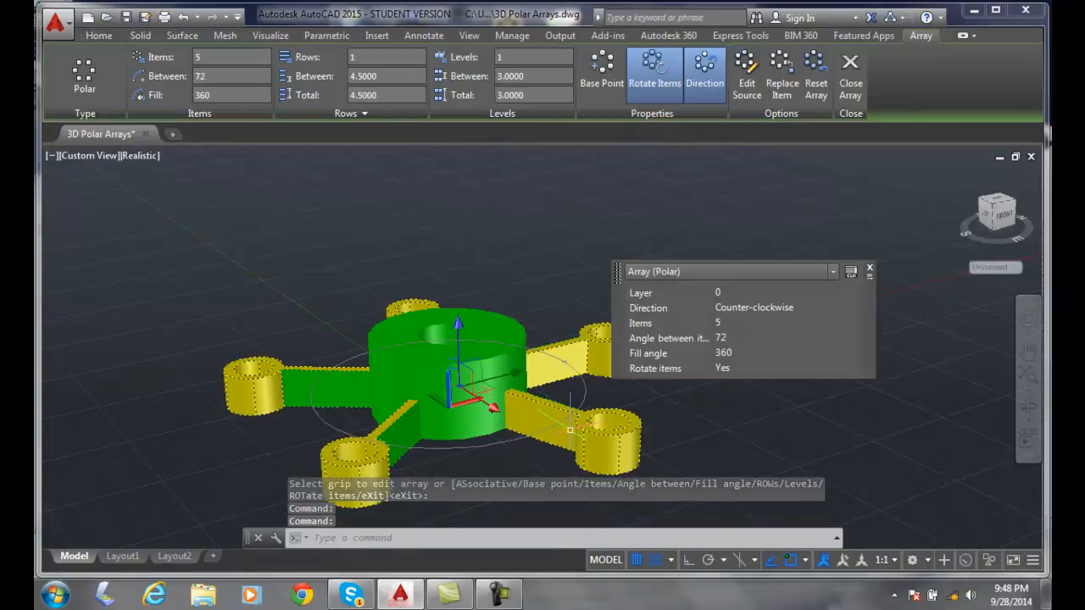
{"action": "key", "text": "Escape"}
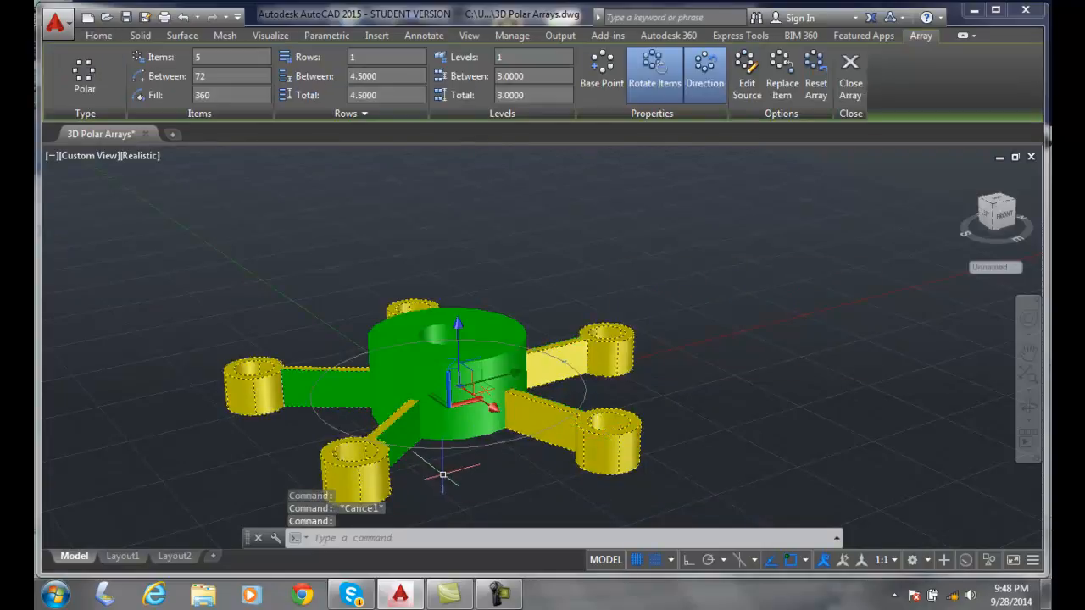
{"action": "left_click", "coordinate": [513, 57]}
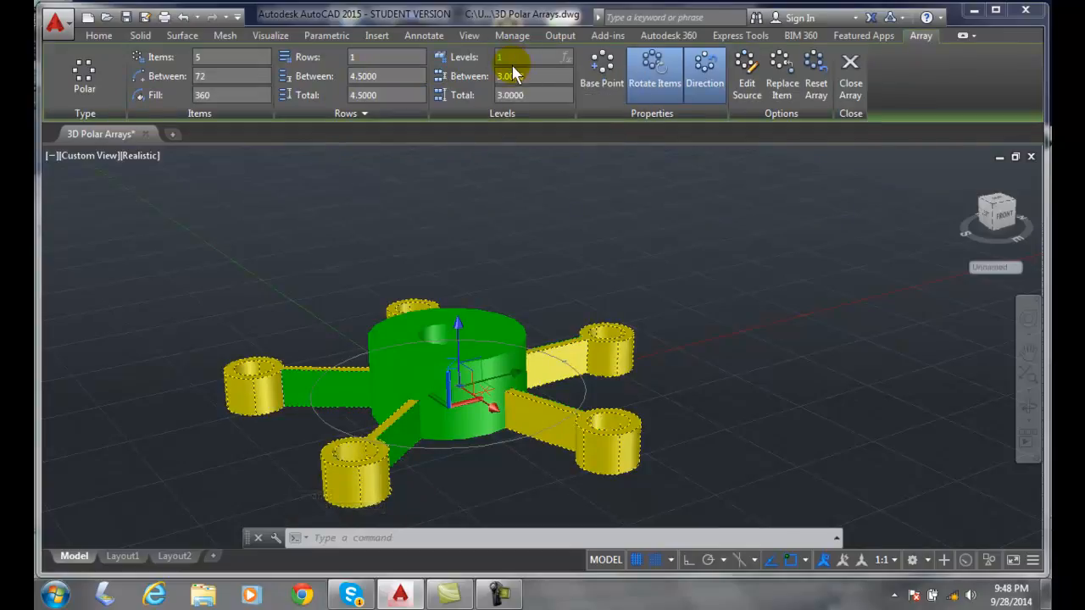
{"action": "type", "text": "2"}
{"action": "left_click", "coordinate": [515, 71]}
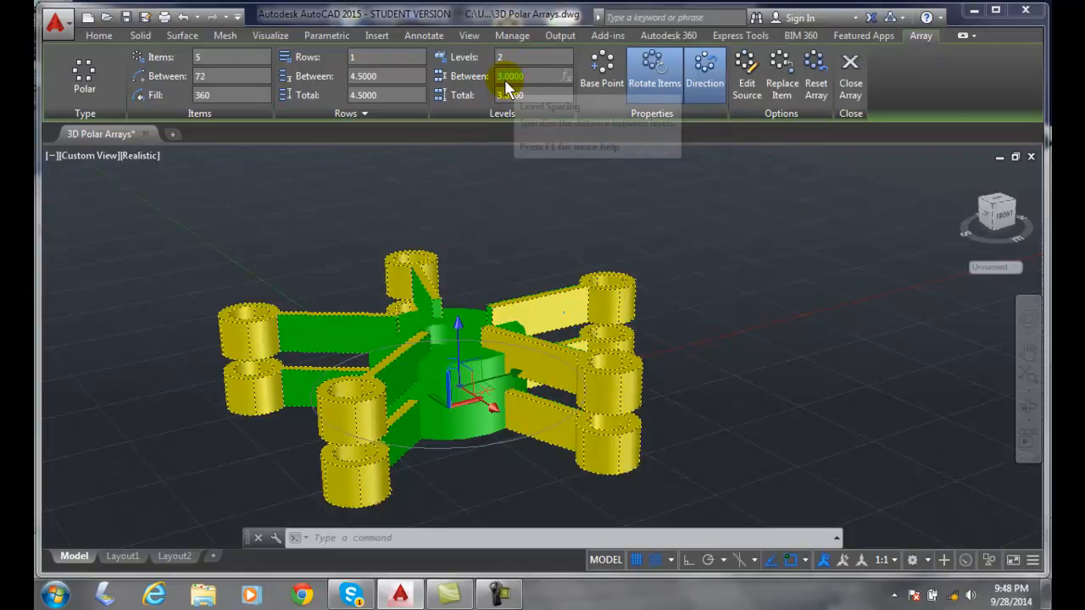
- Set the spacing between the array's levels to 2.5 and close the array editing
{"action": "left_click", "coordinate": [529, 77]}
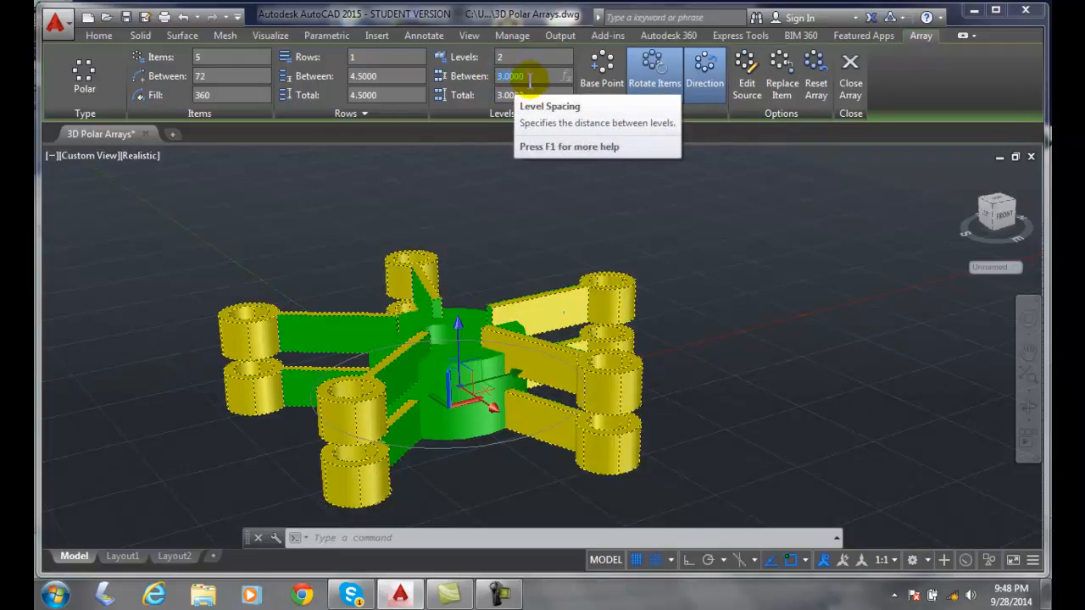
{"action": "type", "text": "2.5"}
{"action": "left_click", "coordinate": [371, 75]}
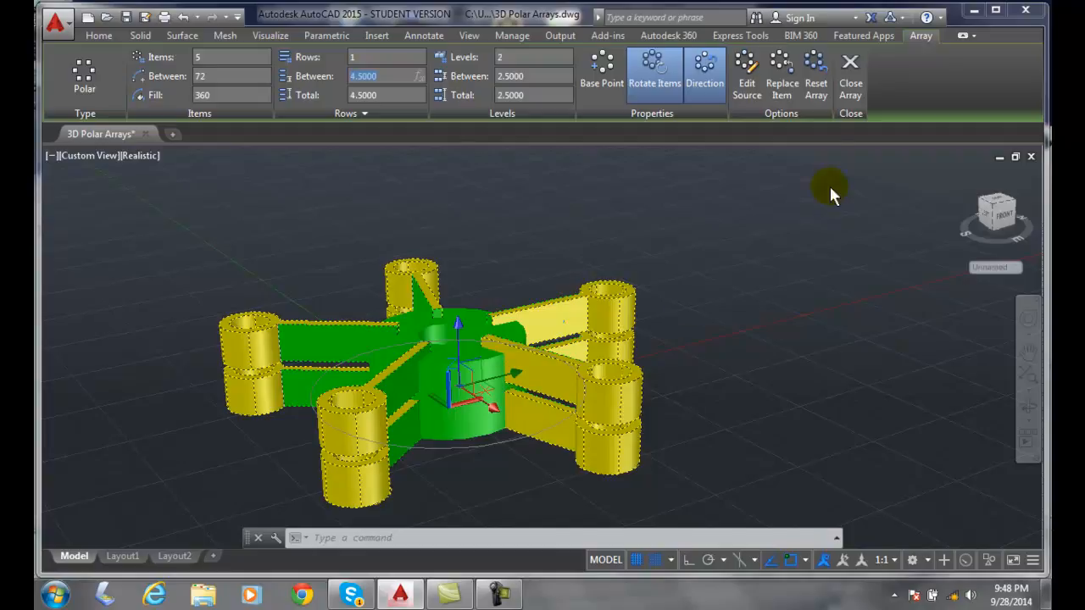
{"action": "left_click", "coordinate": [847, 81]}
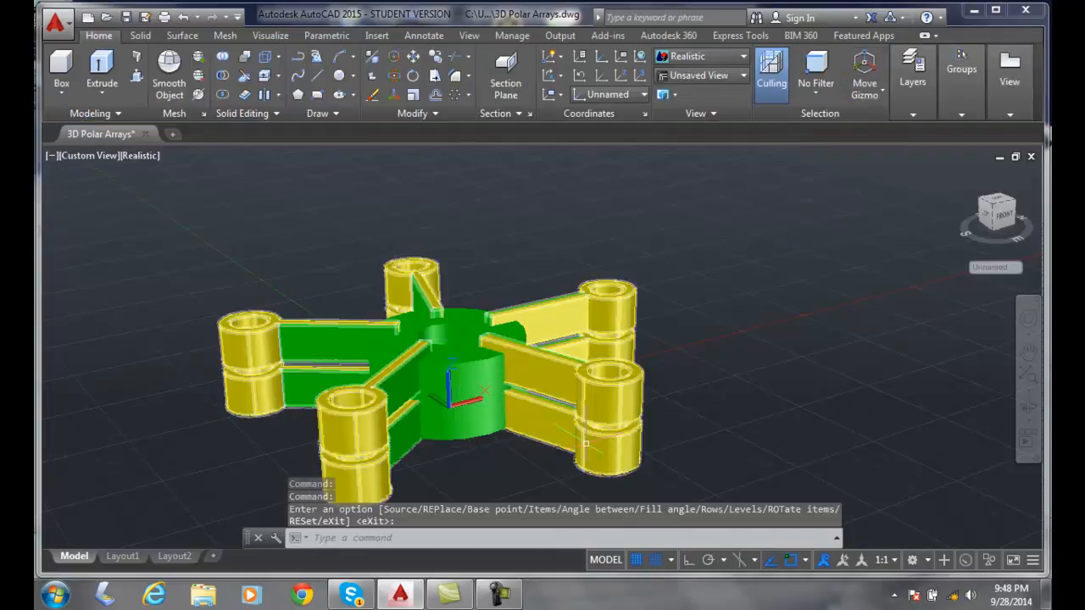
{"action": "scroll", "coordinate": [685, 368], "scroll_direction": "down", "scroll_amount": 4}
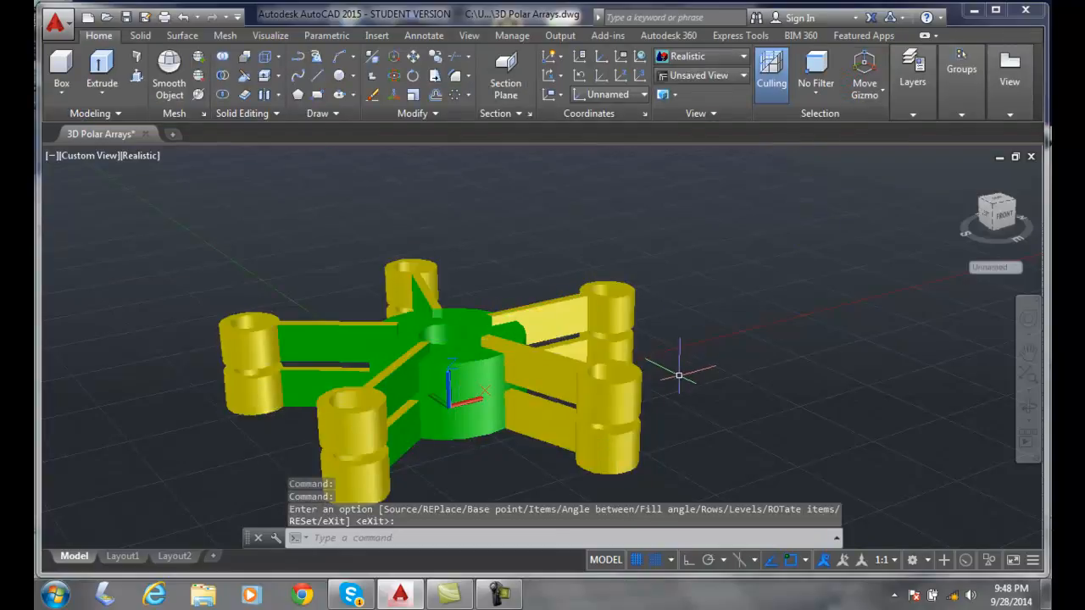
{"action": "scroll", "coordinate": [680, 374], "scroll_direction": "up", "scroll_amount": 6}
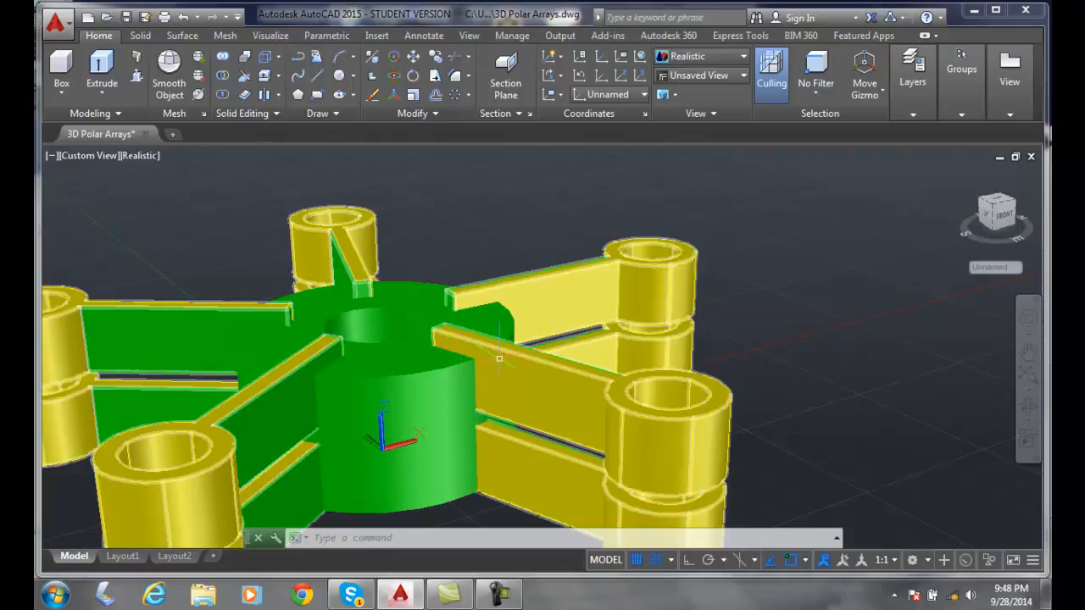
{"action": "scroll", "coordinate": [492, 356], "scroll_direction": "down", "scroll_amount": 2}
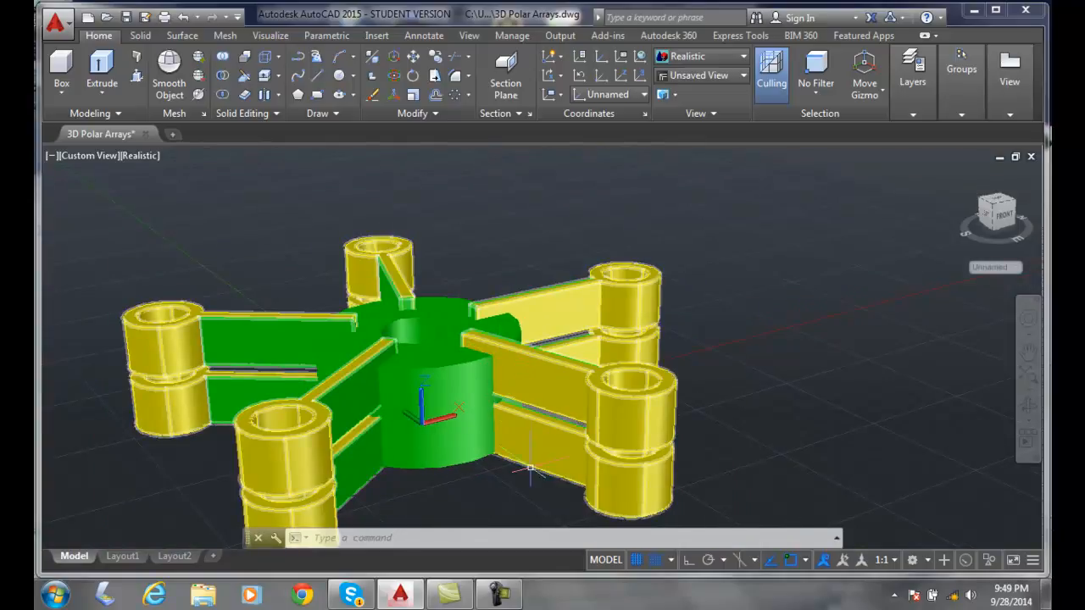
- Reopen the arm array for editing and set its level count back to 1
{"action": "left_click", "coordinate": [518, 412]}
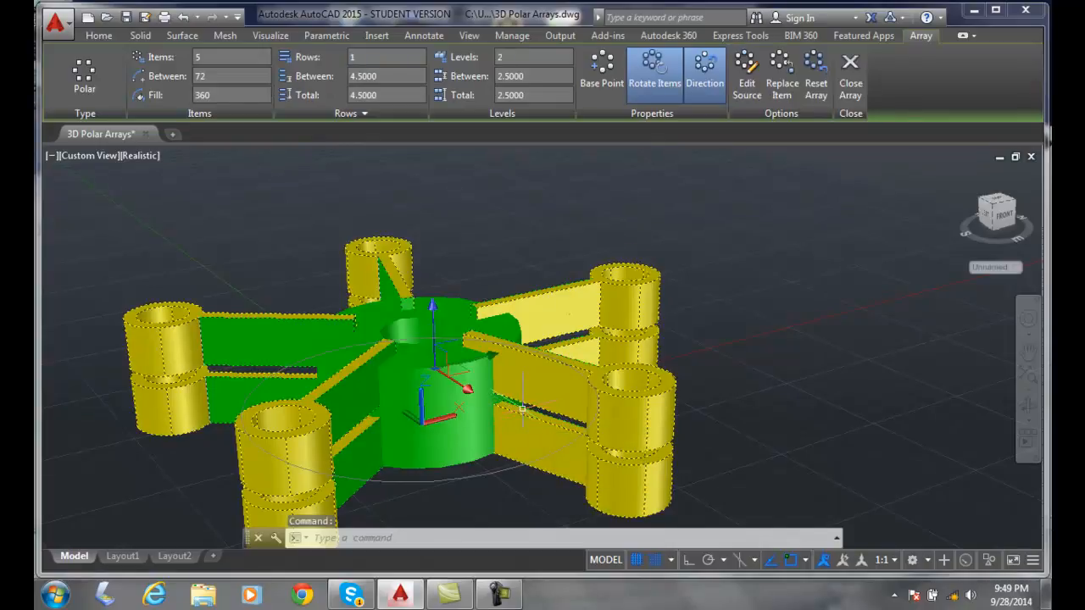
{"action": "key", "text": "Escape"}
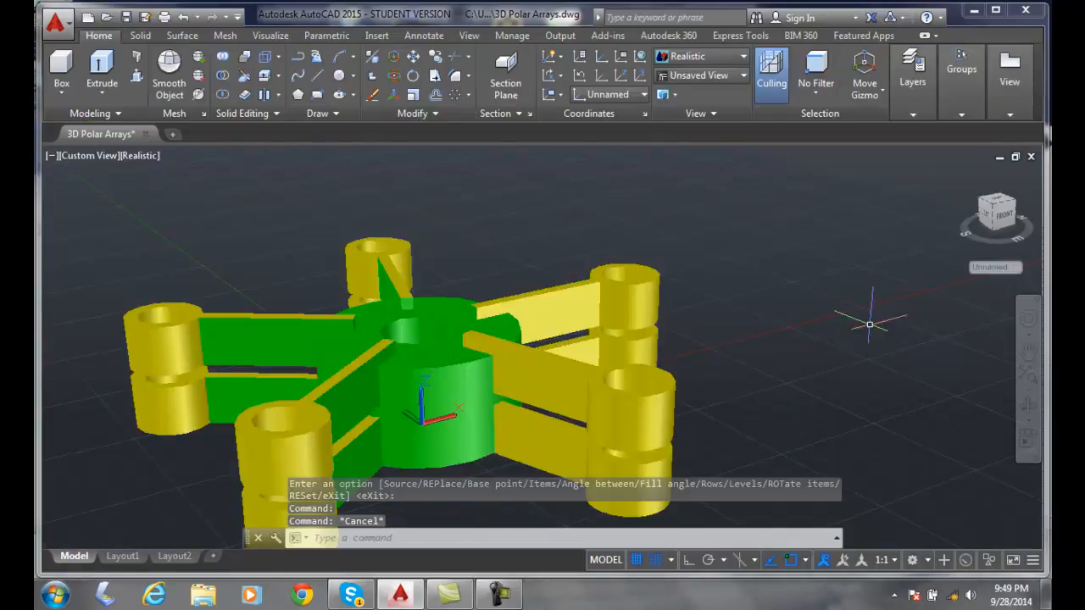
{"action": "left_click", "coordinate": [610, 404]}
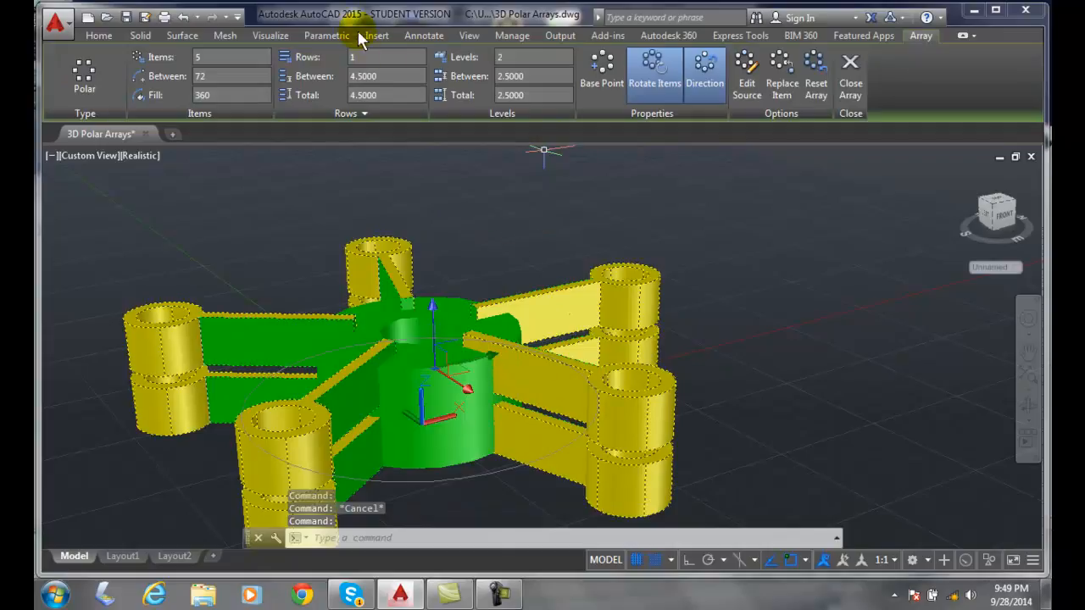
{"action": "left_click", "coordinate": [508, 56]}
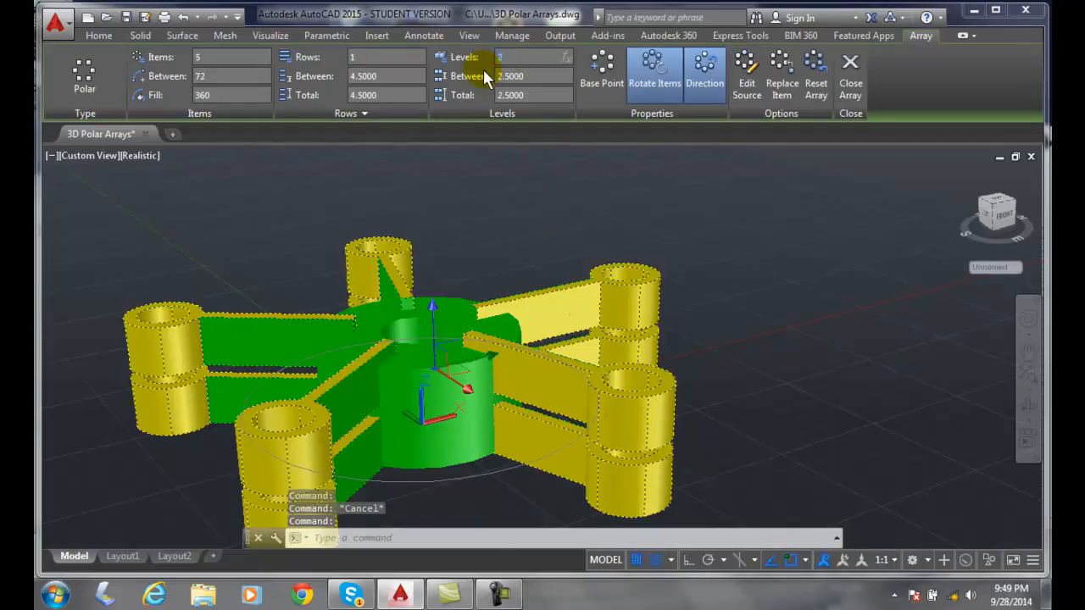
{"action": "type", "text": "1"}
{"action": "key", "text": "Return"}
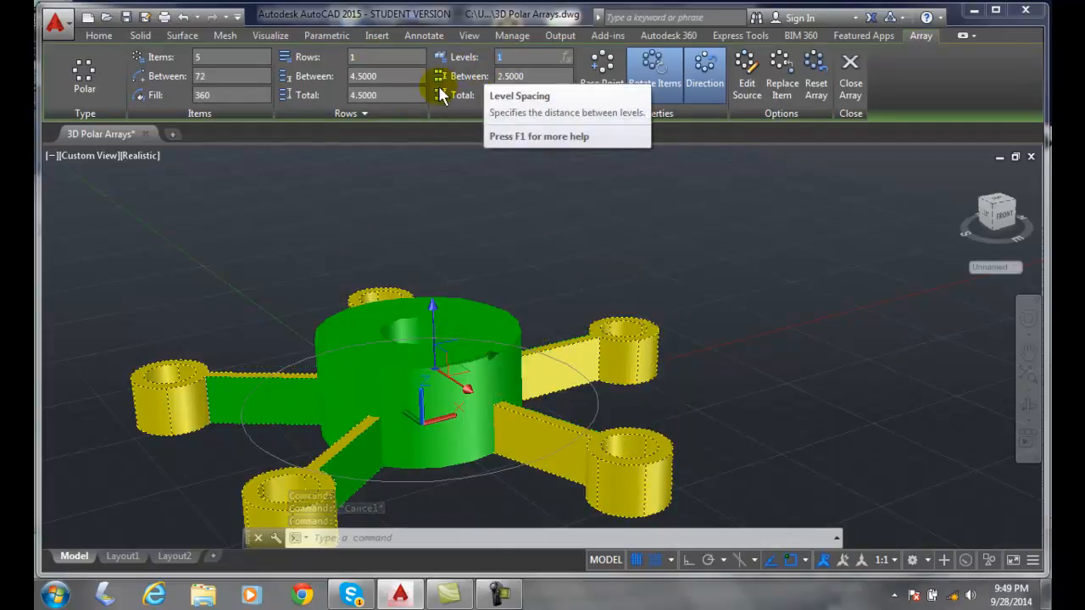
- Set the arm array's row count to 2
{"action": "left_click_drag", "start_coordinate": [368, 61], "coordinate": [332, 57]}
{"action": "type", "text": "2"}
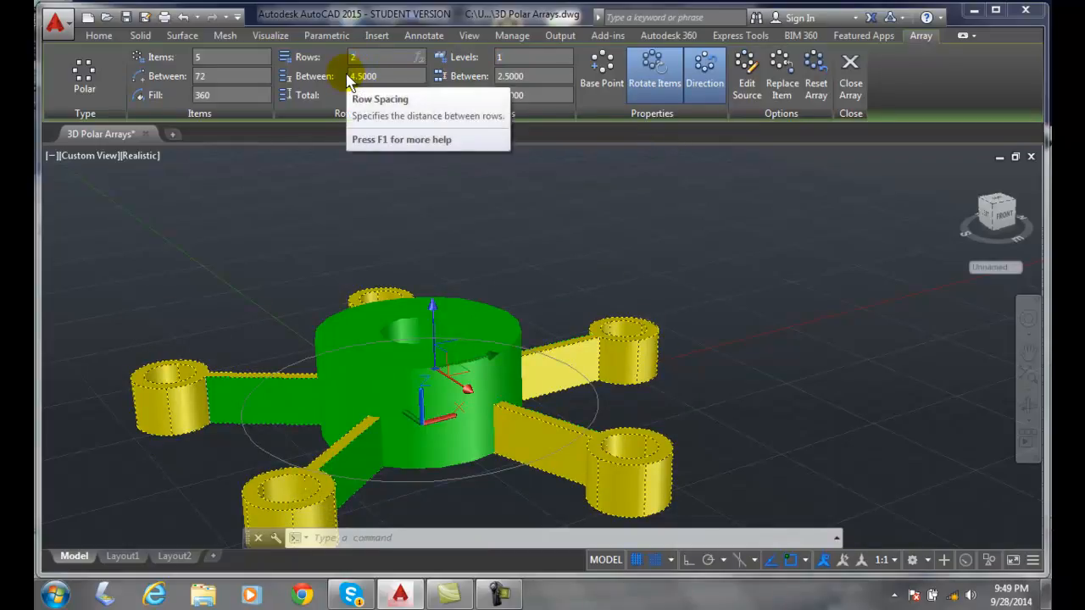
{"action": "left_click", "coordinate": [513, 56]}
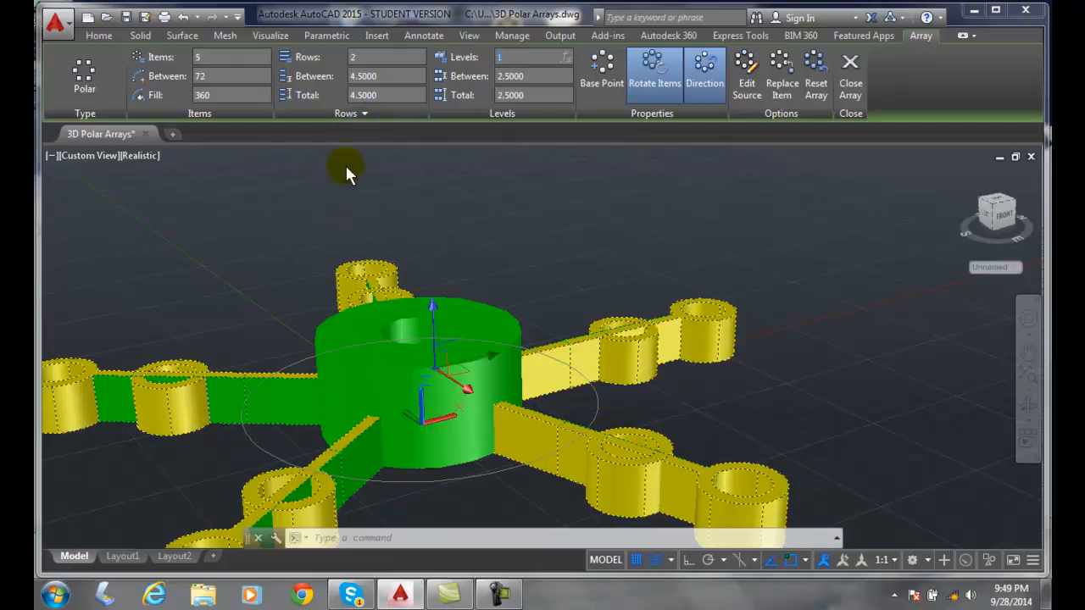
- Set the spacing between the array's rows to 6
{"action": "left_click", "coordinate": [385, 76]}
{"action": "left_click_drag", "start_coordinate": [385, 76], "coordinate": [330, 79]}
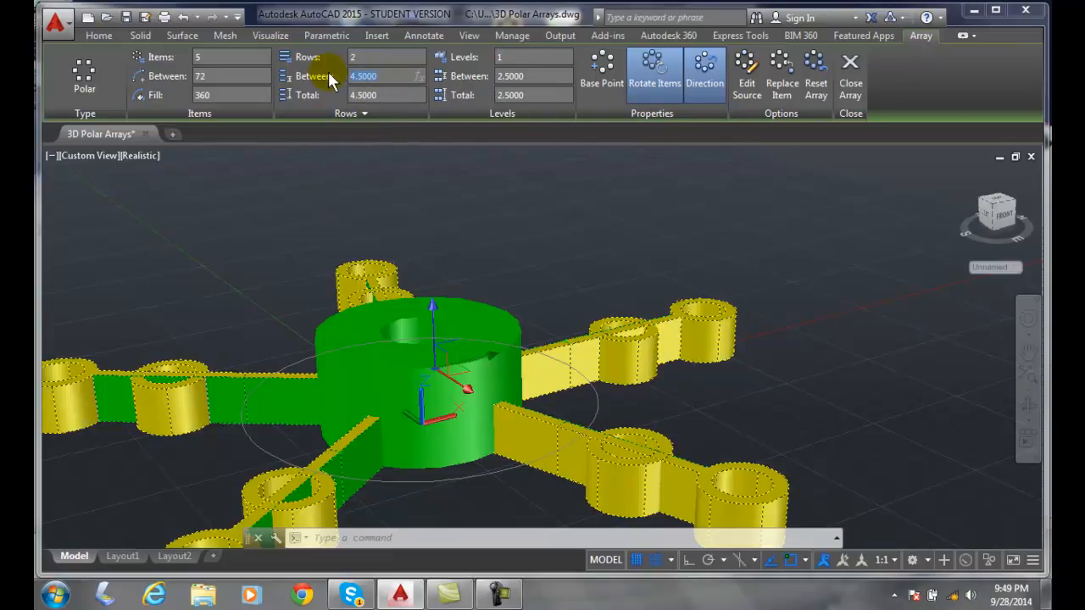
{"action": "type", "text": "6"}
{"action": "key", "text": "Return"}
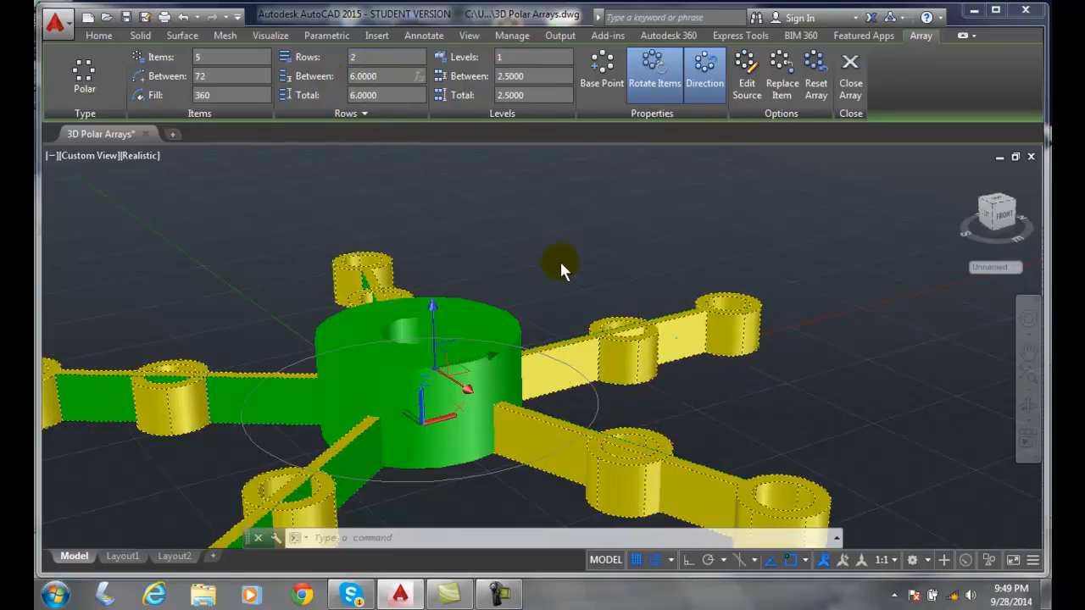
- Set the spacing between the array's rows to 8
{"action": "left_click_drag", "start_coordinate": [381, 76], "coordinate": [310, 65]}
{"action": "type", "text": "8"}
{"action": "key", "text": "Return"}
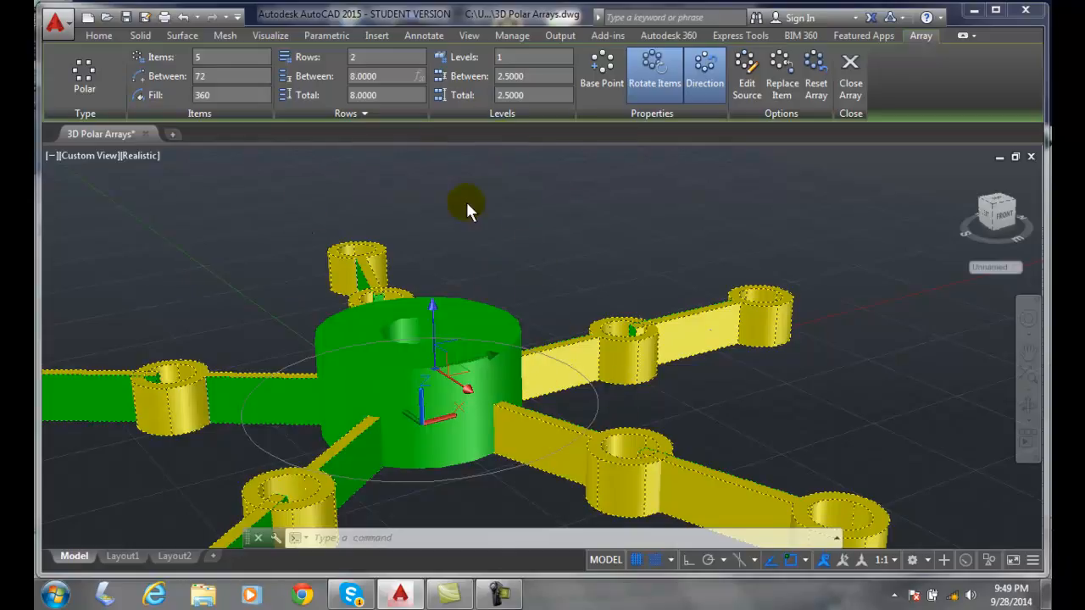
- Set the array's row count back to 1 and close the array editing
{"action": "left_click_drag", "start_coordinate": [370, 58], "coordinate": [331, 60]}
{"action": "type", "text": "1"}
{"action": "left_click", "coordinate": [527, 57]}
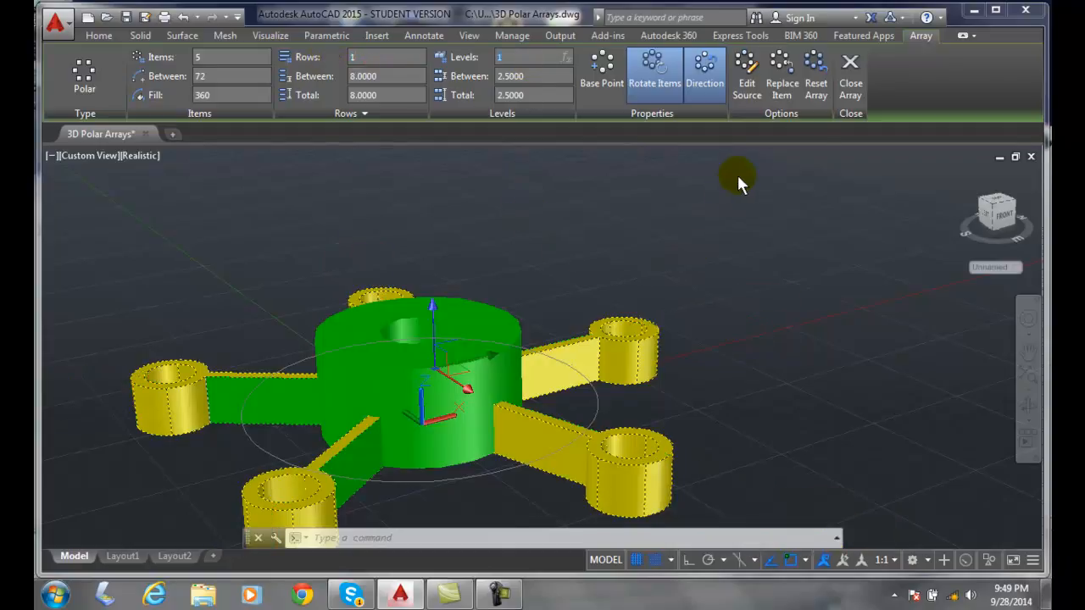
{"action": "left_click", "coordinate": [851, 85]}
{"action": "scroll", "coordinate": [703, 238], "scroll_direction": "down", "scroll_amount": 4}
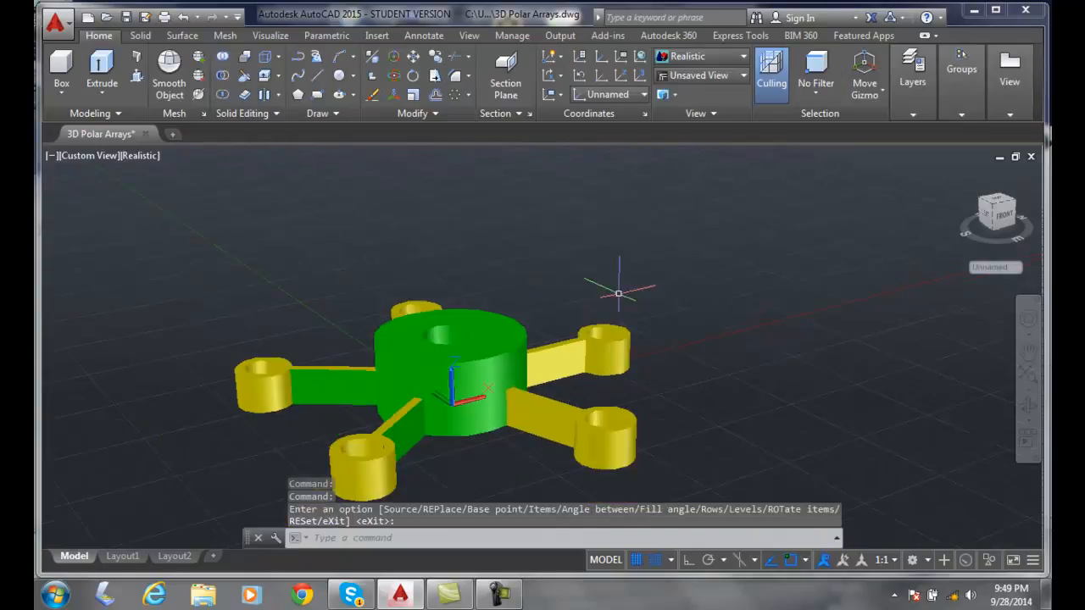
{"action": "middle_click_drag", "start_coordinate": [703, 237], "coordinate": [636, 246], "text": "shift"}
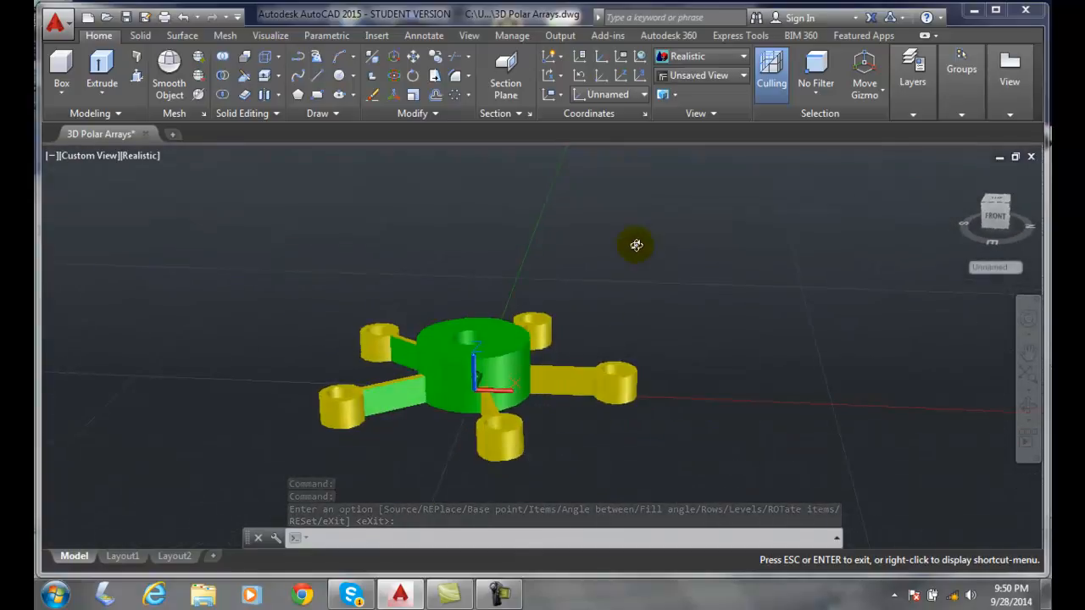
{"action": "key", "text": "Escape"}
{"action": "scroll", "coordinate": [627, 314], "scroll_direction": "up", "scroll_amount": 5}
{"action": "scroll", "coordinate": [624, 322], "scroll_direction": "down", "scroll_amount": 4}
{"action": "left_click", "coordinate": [618, 378]}
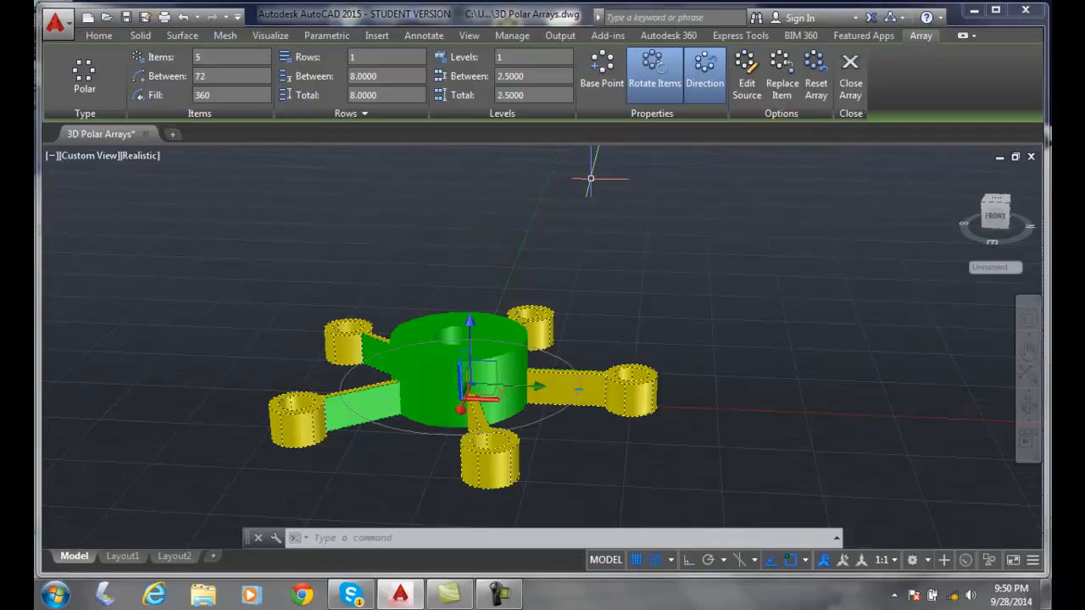
{"action": "key", "text": "Escape"}
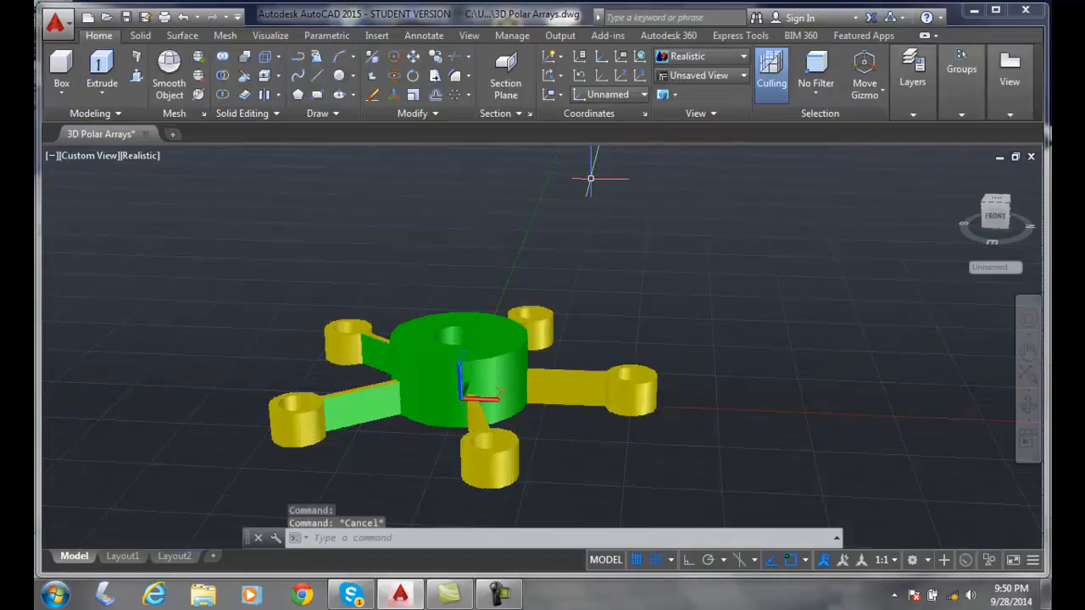
{"action": "key", "text": "Escape"}
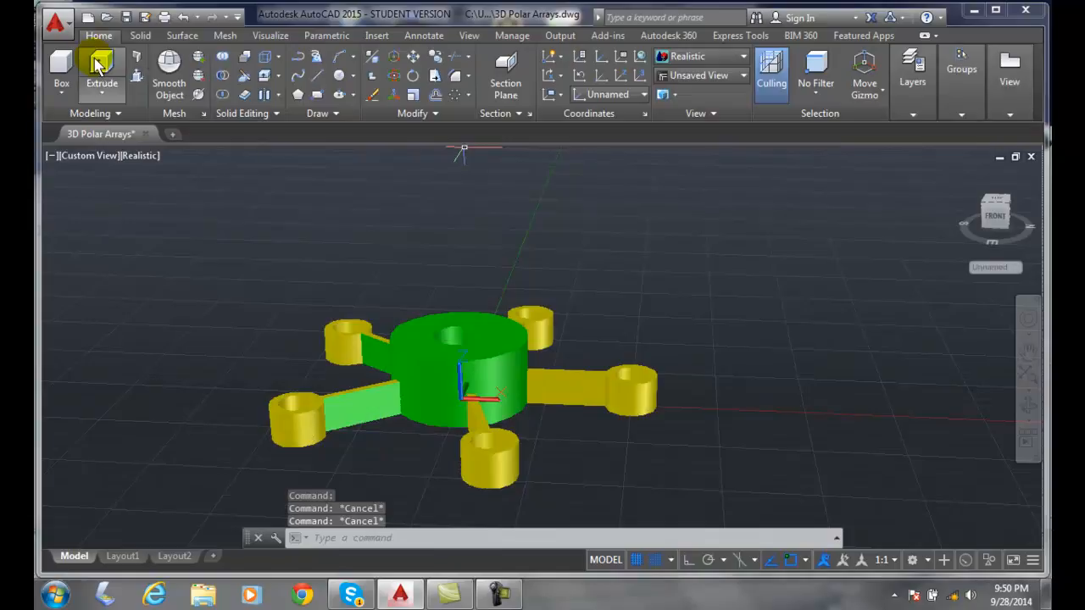
- Undo the row and level edits and the polar array itself, back to the single original yellow arm beside the green cylinder
{"action": "left_click", "coordinate": [183, 17]}
{"action": "left_click", "coordinate": [183, 17]}
{"action": "left_click", "coordinate": [183, 17]}
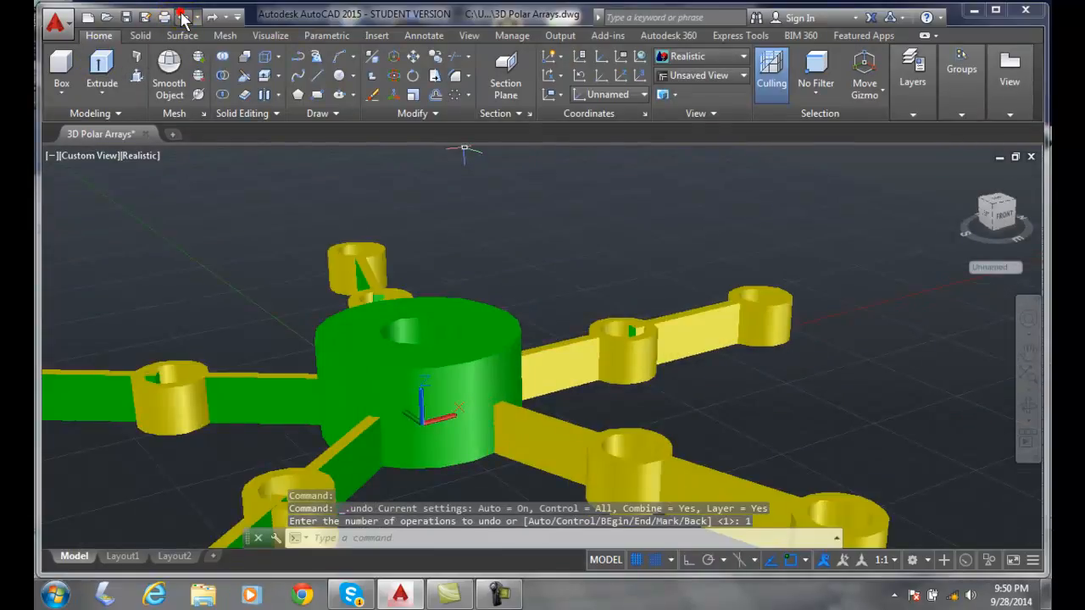
{"action": "left_click", "coordinate": [183, 17]}
{"action": "left_click", "coordinate": [184, 17]}
{"action": "left_click", "coordinate": [183, 17]}
{"action": "left_click", "coordinate": [183, 17]}
{"action": "left_click", "coordinate": [183, 17]}
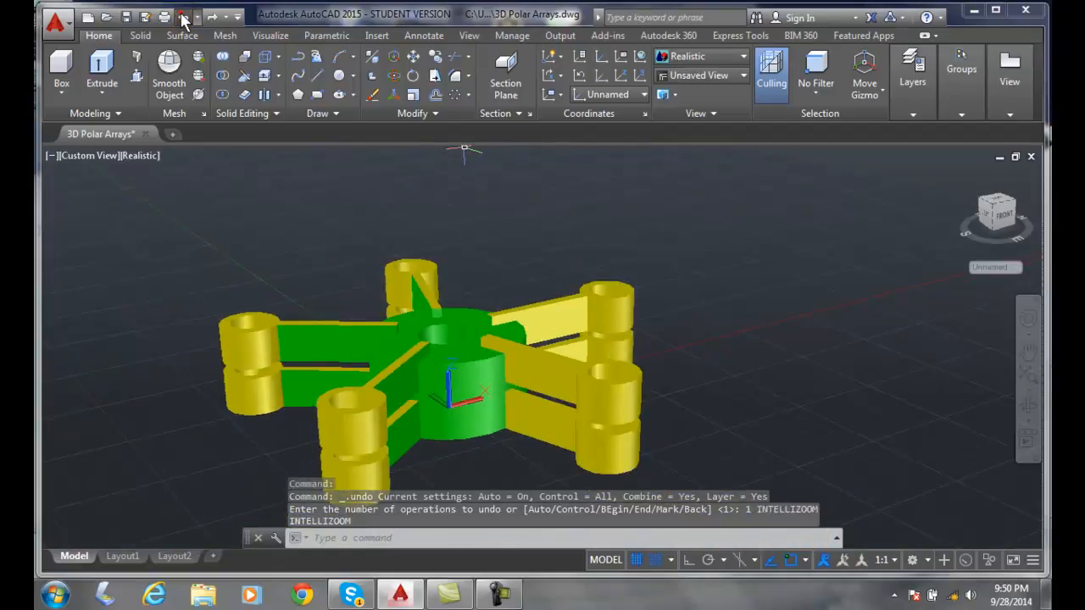
{"action": "left_click", "coordinate": [184, 17]}
{"action": "left_click", "coordinate": [183, 17]}
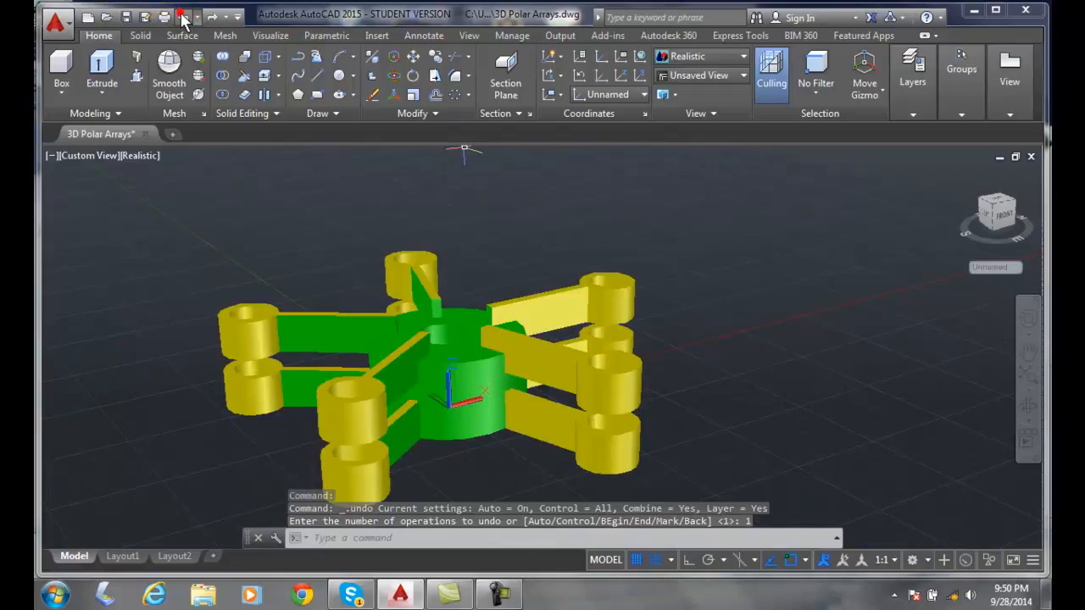
{"action": "left_click", "coordinate": [183, 17]}
{"action": "left_click", "coordinate": [184, 17]}
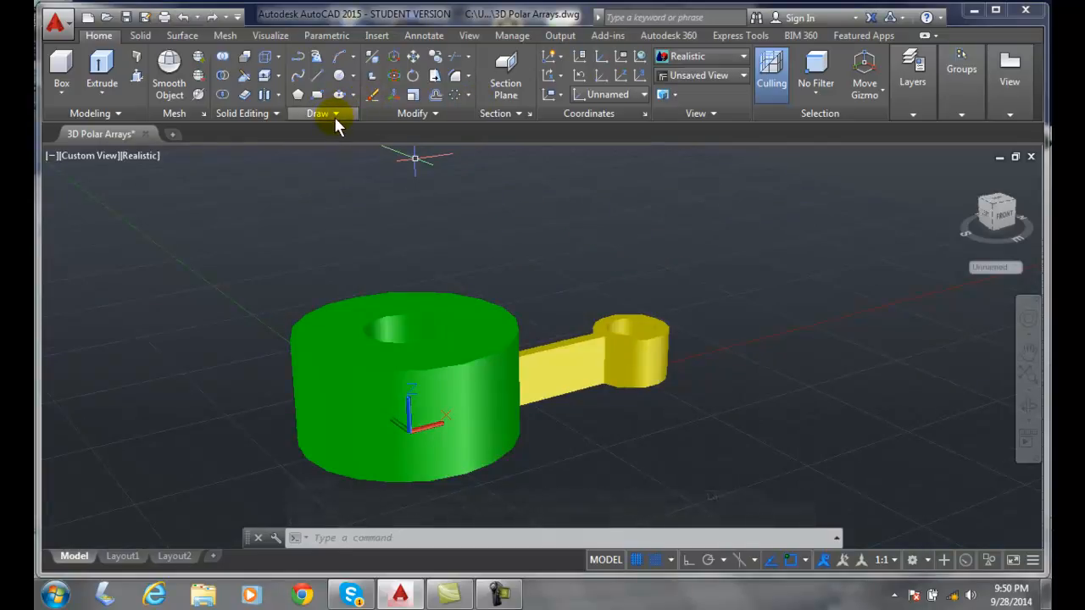
- Start a polar array of the yellow arm, centred on the hole of the green cylinder
{"action": "left_click", "coordinate": [468, 93]}
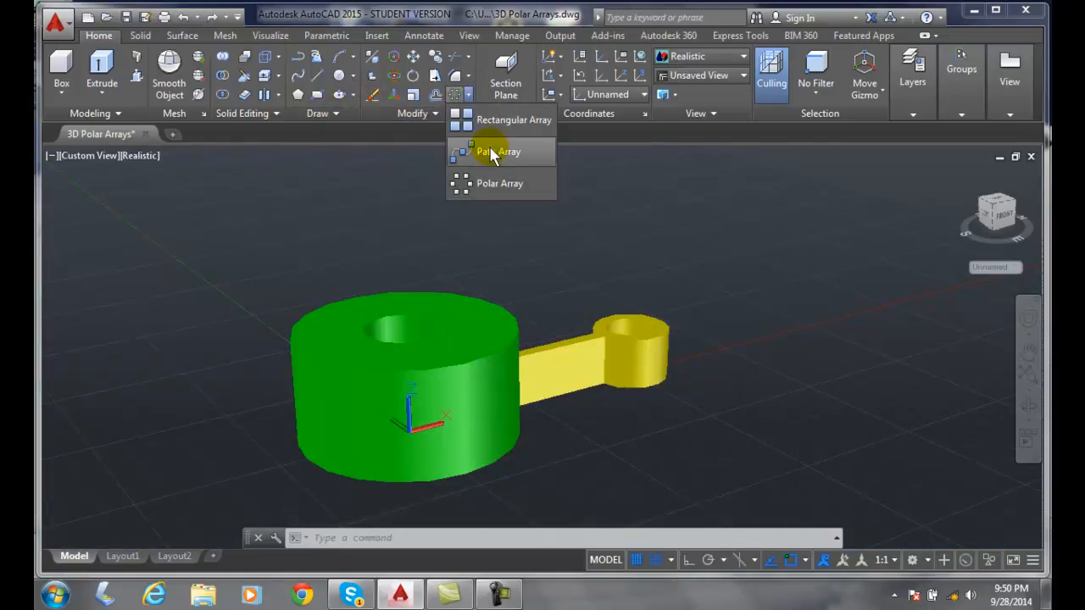
{"action": "left_click", "coordinate": [485, 183]}
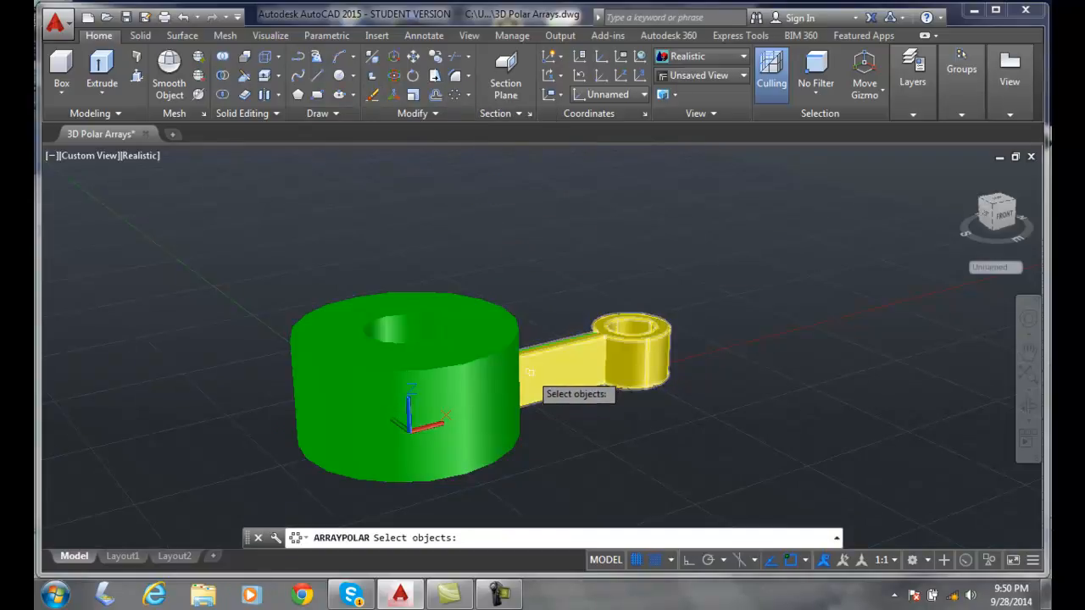
{"action": "left_click", "coordinate": [592, 339]}
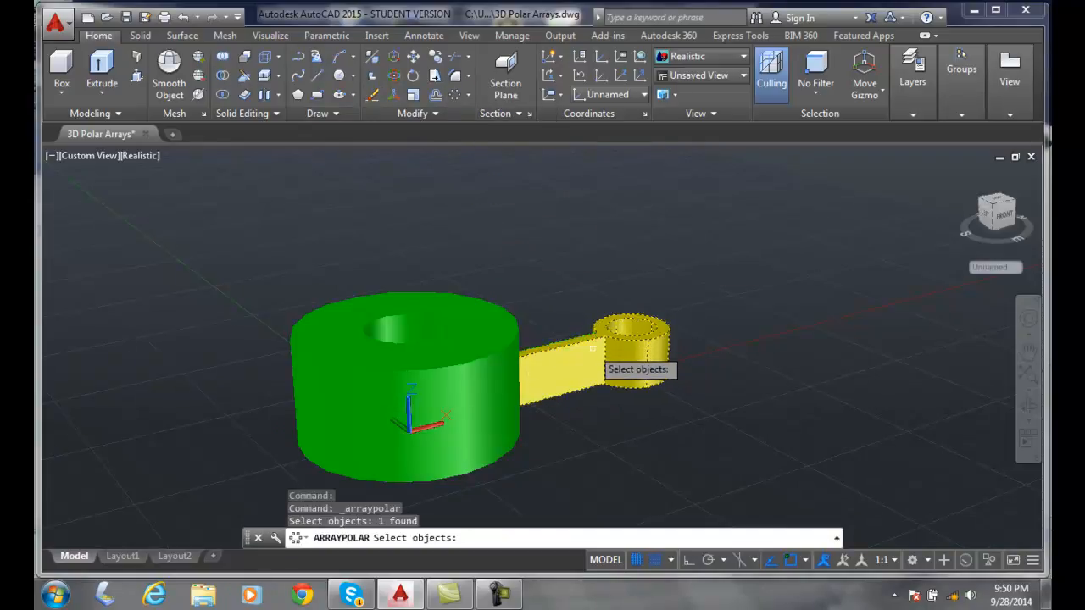
{"action": "key", "text": "Return"}
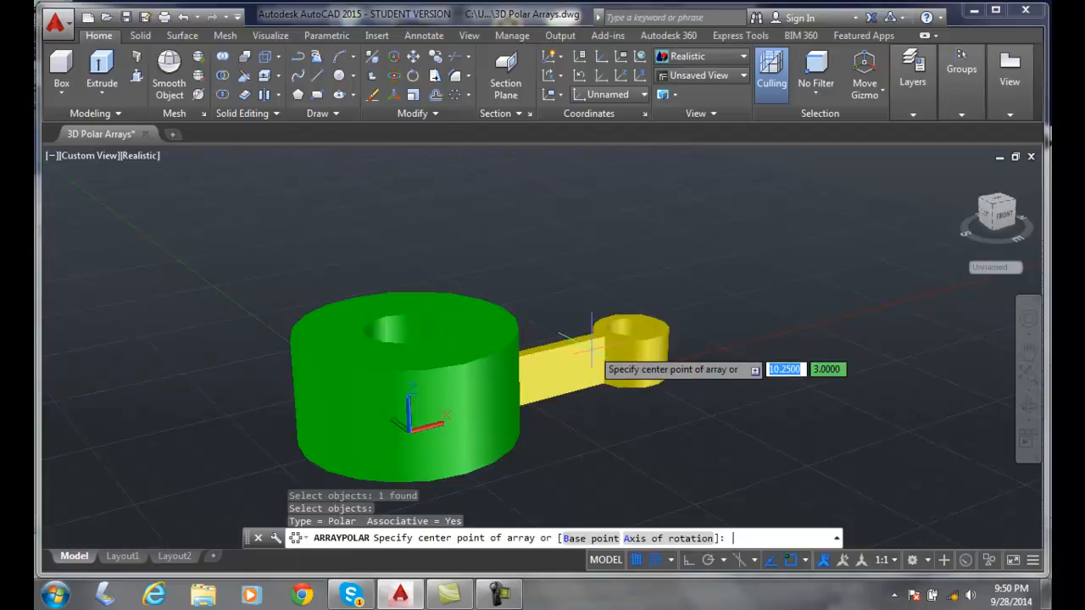
{"action": "left_click", "coordinate": [405, 329]}
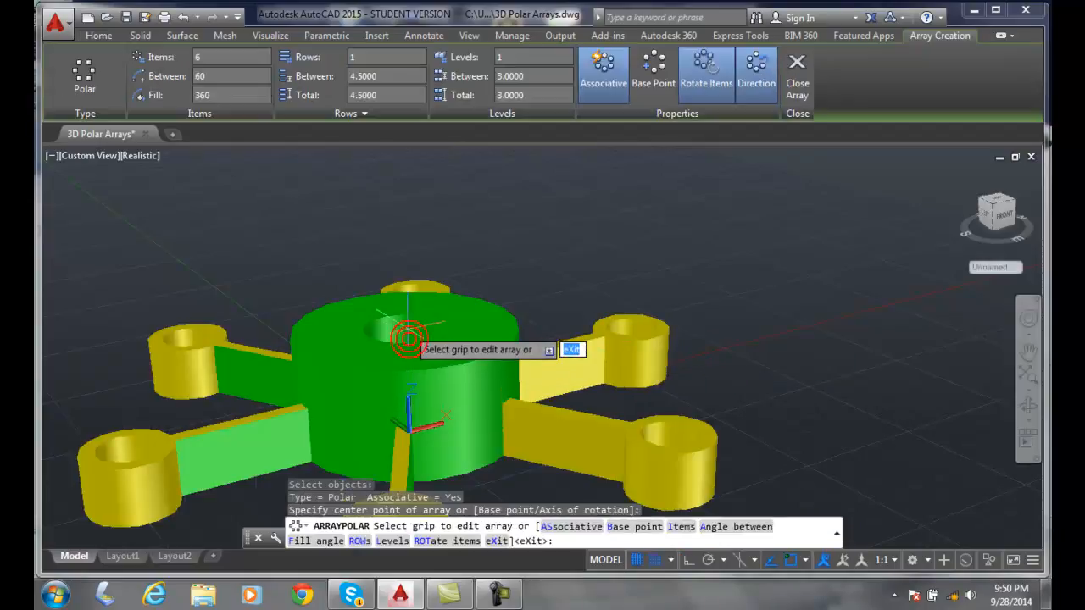